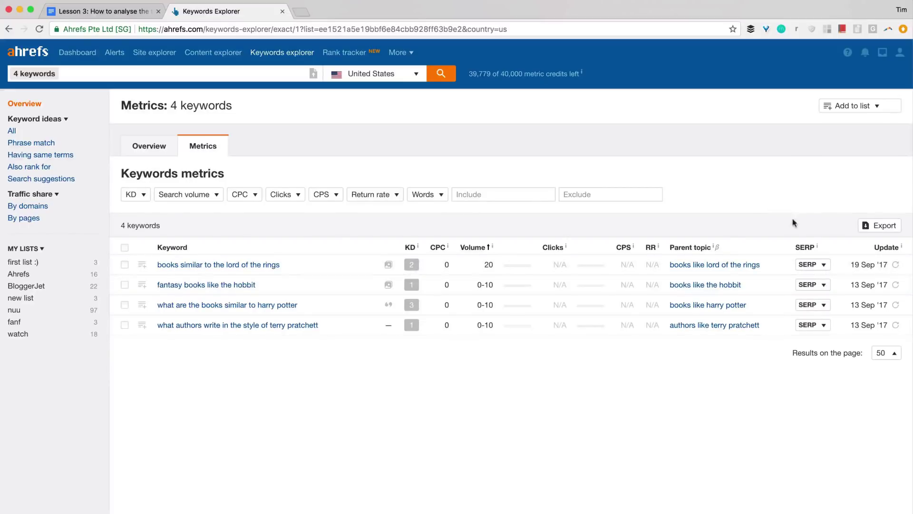
# Expand the SERP panel for the first keyword, 'books similar to the lord of the rings'
pyautogui.click(822, 265)
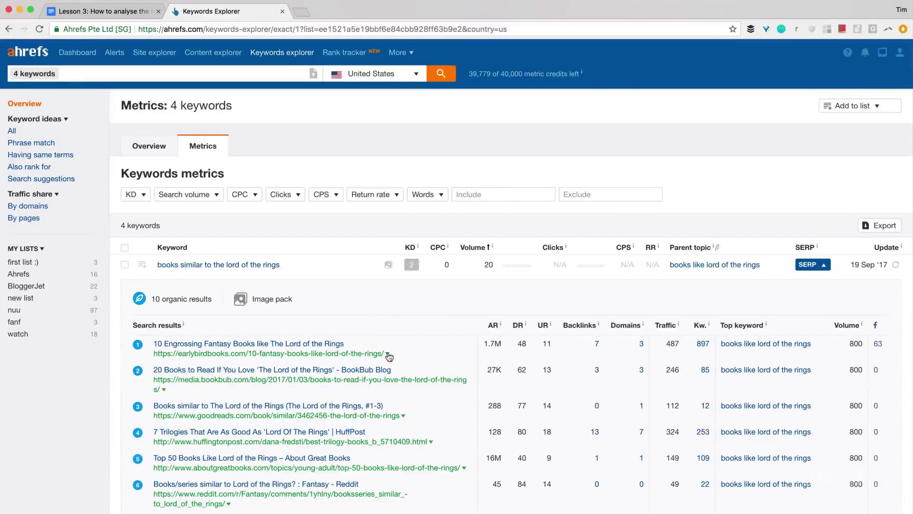
pyautogui.click(387, 354)
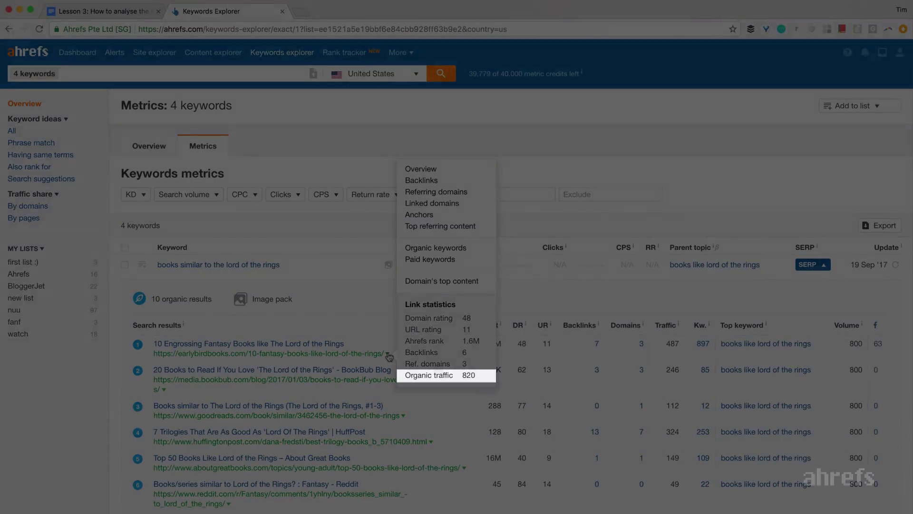
pyautogui.click(389, 355)
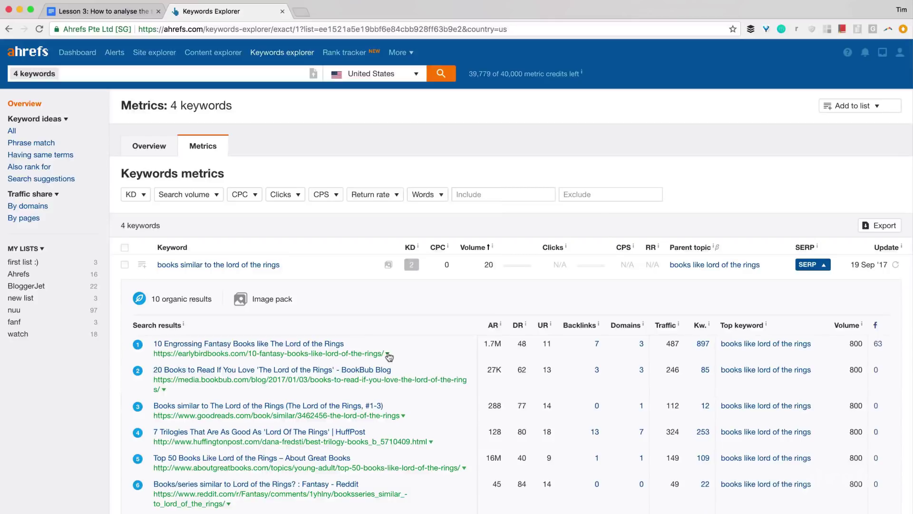
pyautogui.scroll(-5, 714, 299)
pyautogui.scroll(-1, 715, 299)
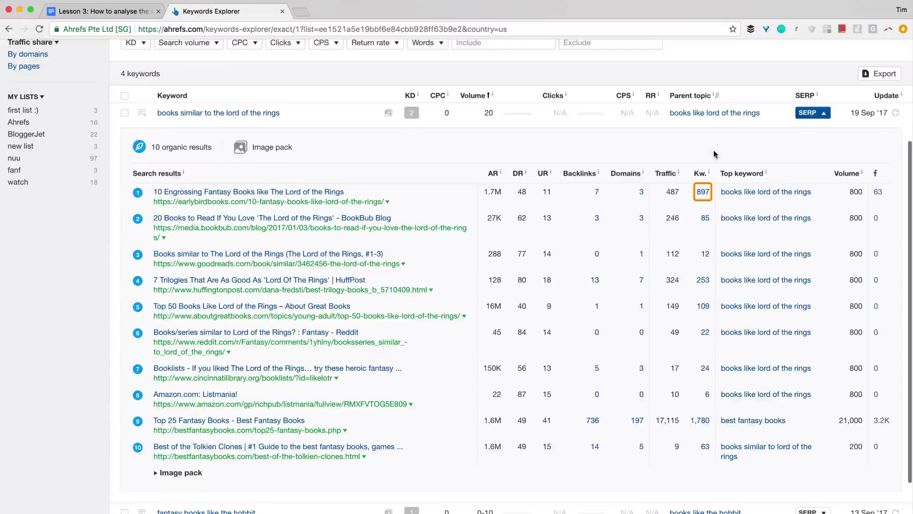
# Bring up the link options for the top page's 897 ranking keywords
pyautogui.rightClick(704, 198)
pyautogui.click(707, 200)
pyautogui.click(339, 10)
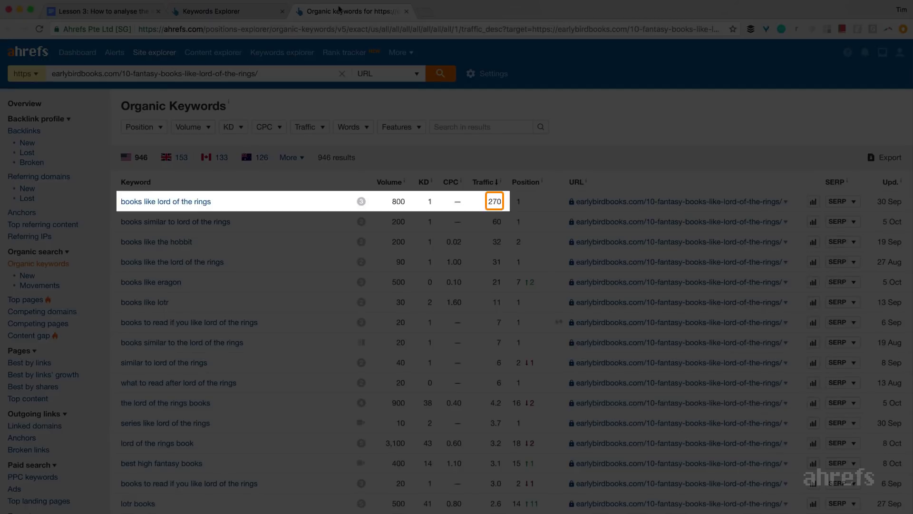
pyautogui.hotkey('ctrl', 'w')
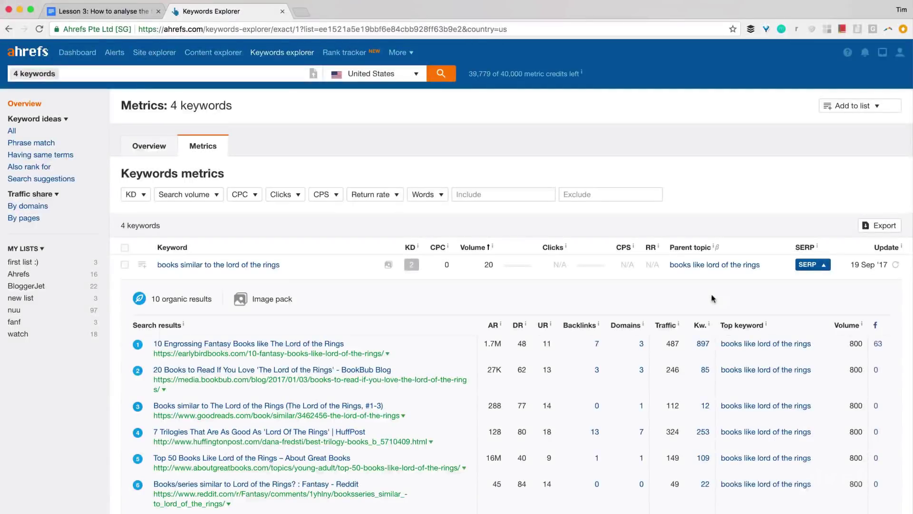
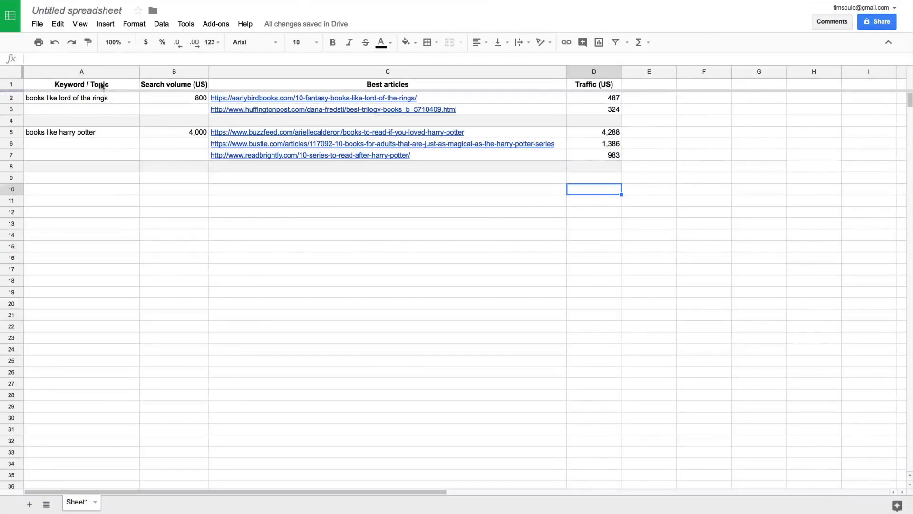
pyautogui.moveTo(101, 84); pyautogui.dragTo(100, 166)
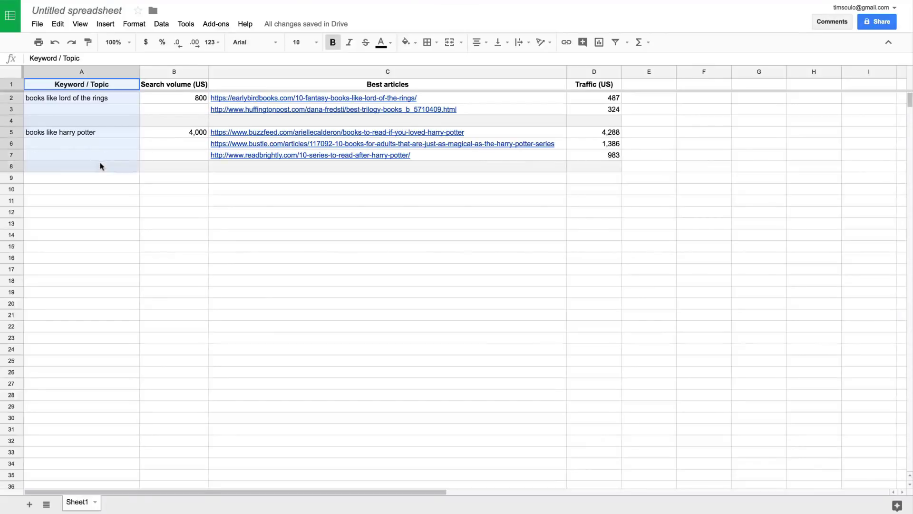
pyautogui.click(178, 88)
pyautogui.moveTo(178, 87); pyautogui.dragTo(173, 163)
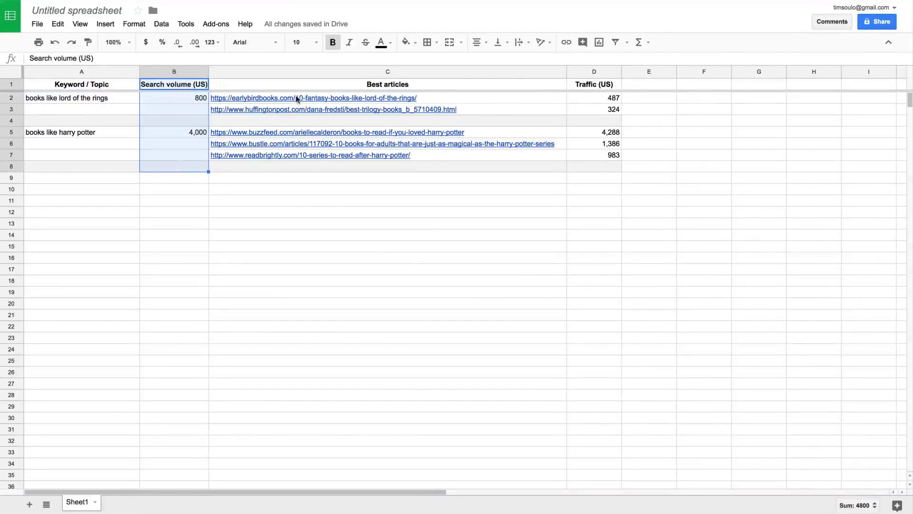
pyautogui.click(312, 88)
pyautogui.moveTo(312, 87); pyautogui.dragTo(311, 168)
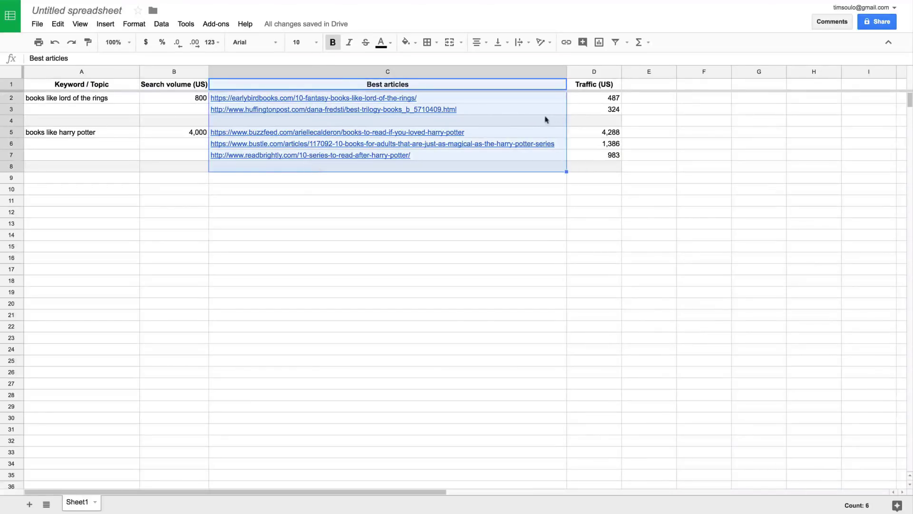
pyautogui.moveTo(591, 85); pyautogui.dragTo(592, 168)
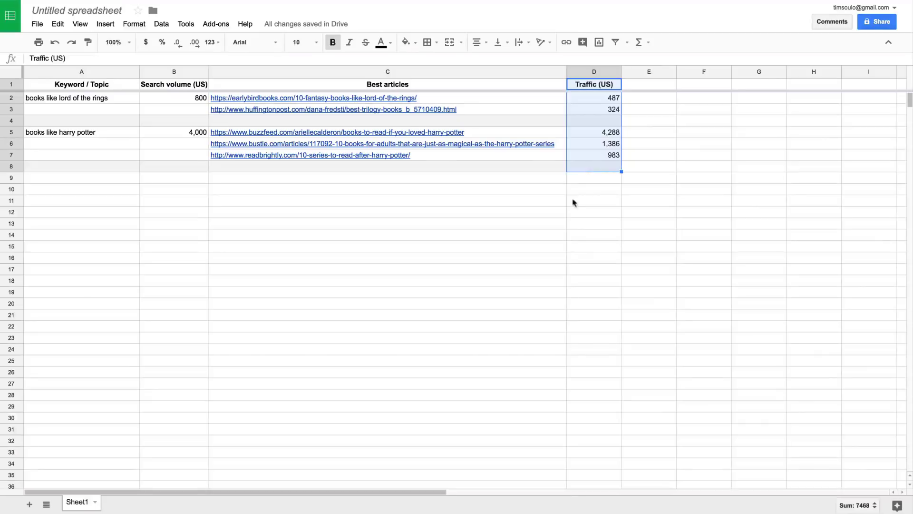
pyautogui.click(538, 269)
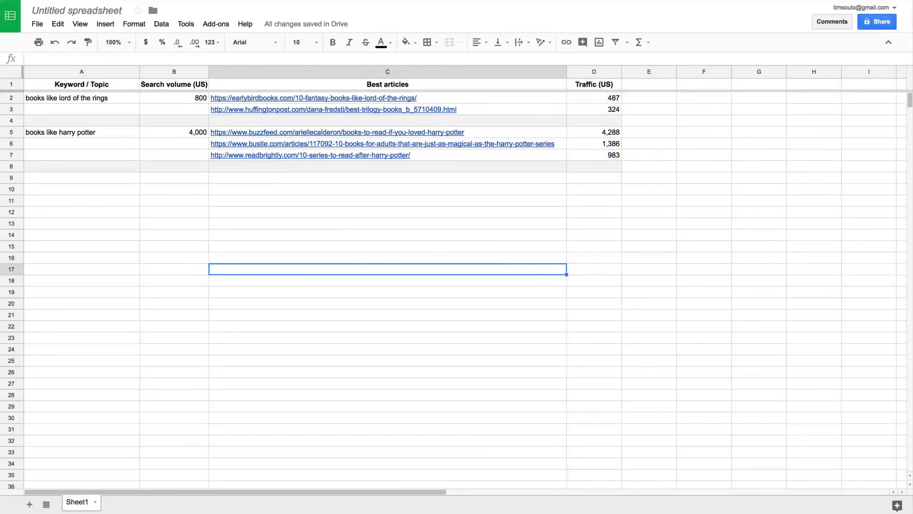